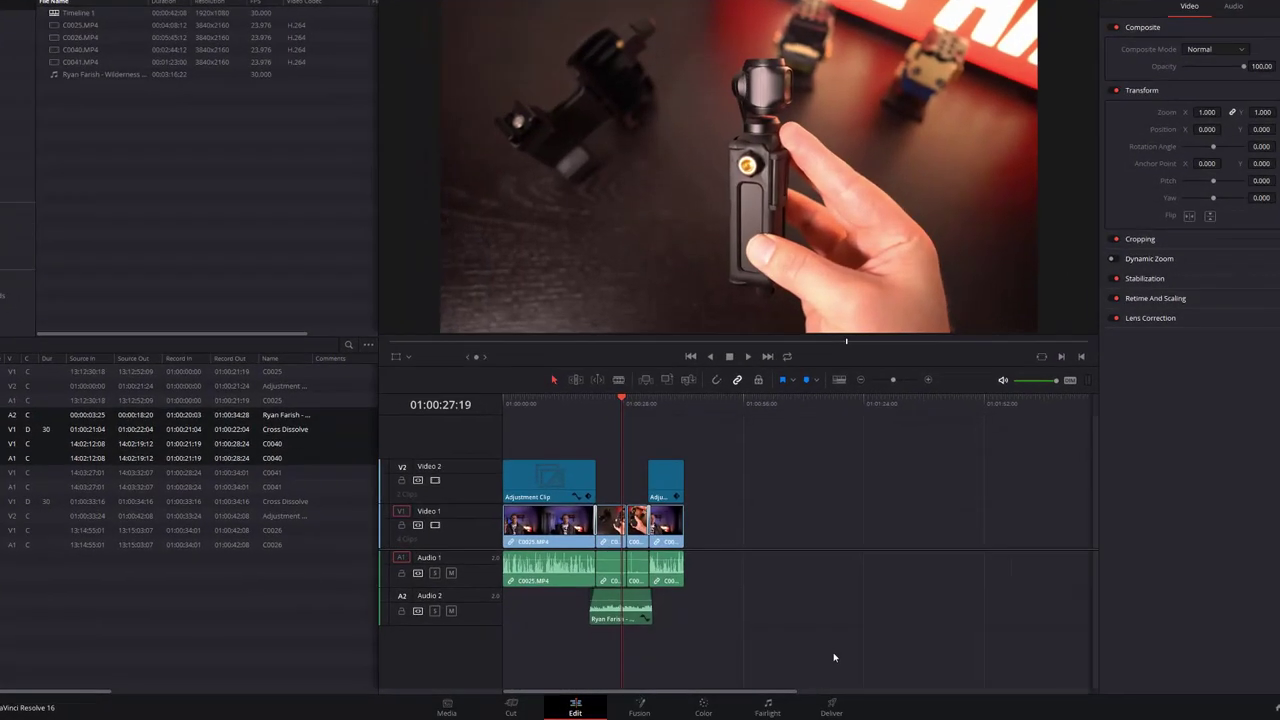
Marquee-select all the clips in the edit, then clear the selection
left_click_drag(834, 657, 495, 449)
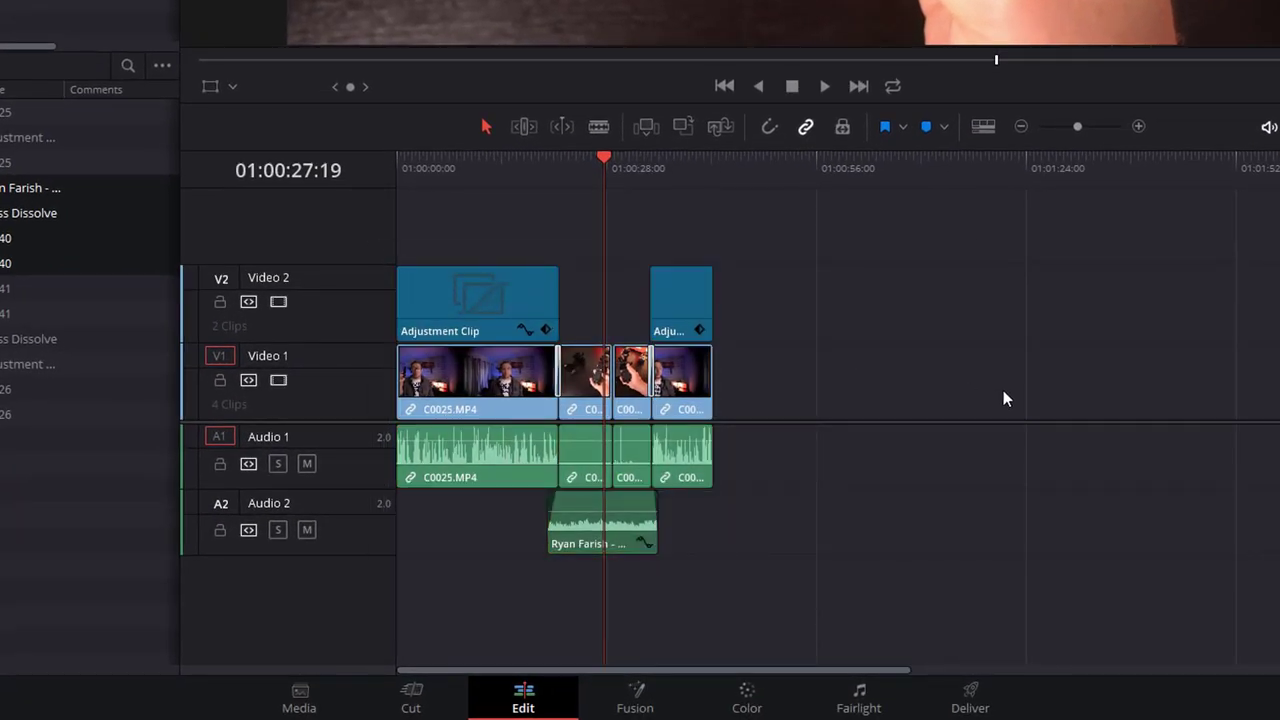
left_click_drag(925, 582, 441, 228)
left_click(800, 357)
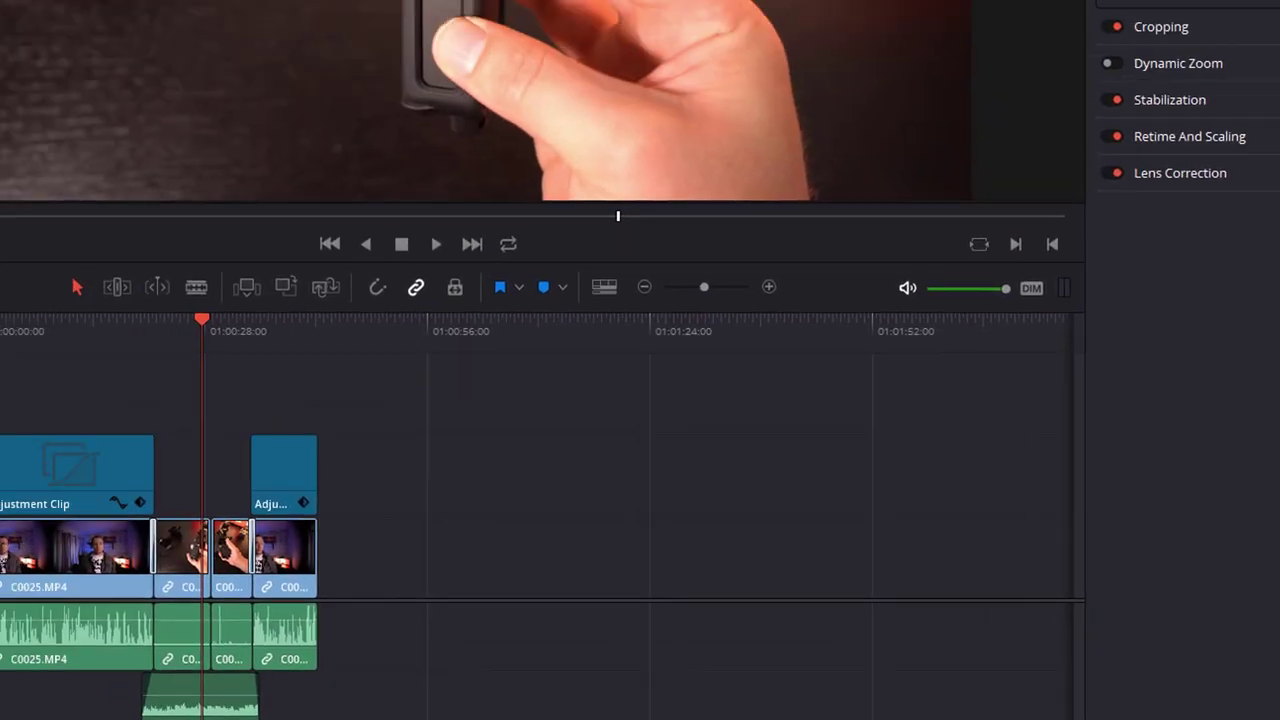
Confirm the 30 fps master frame rate in Project Settings and view the Deliver render settings
left_click(1247, 700)
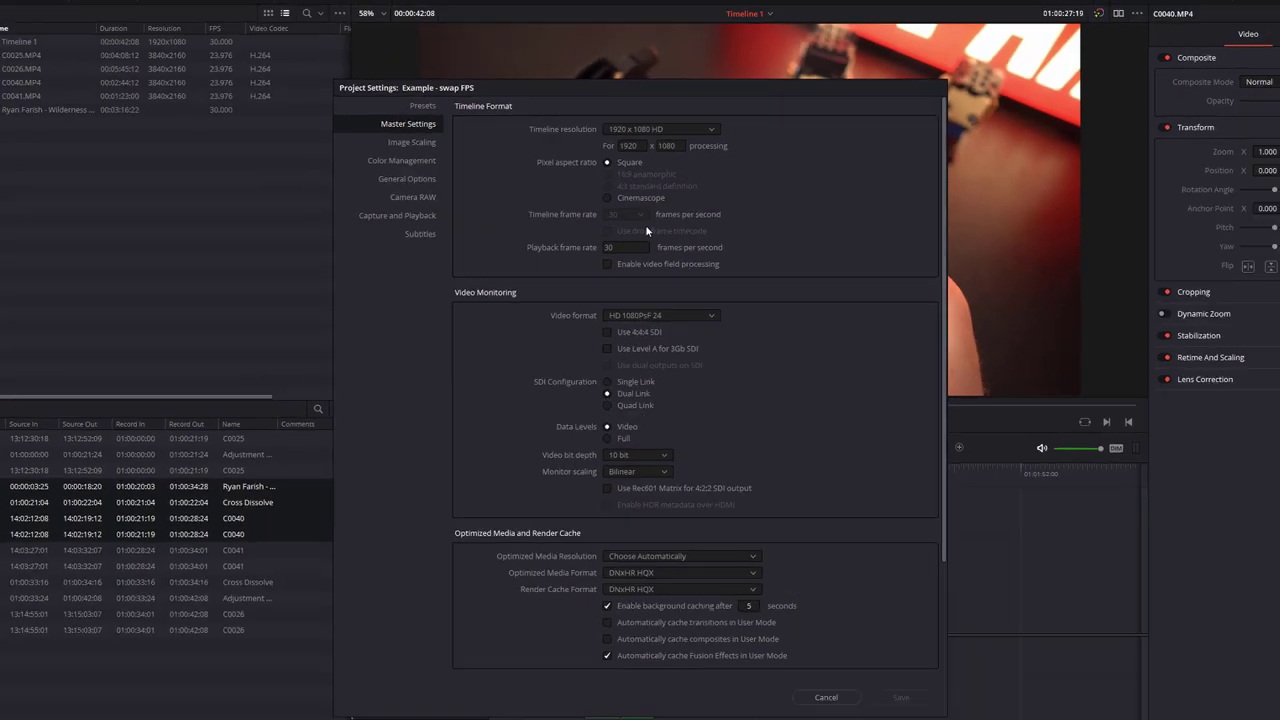
left_click(900, 694)
left_click(819, 706)
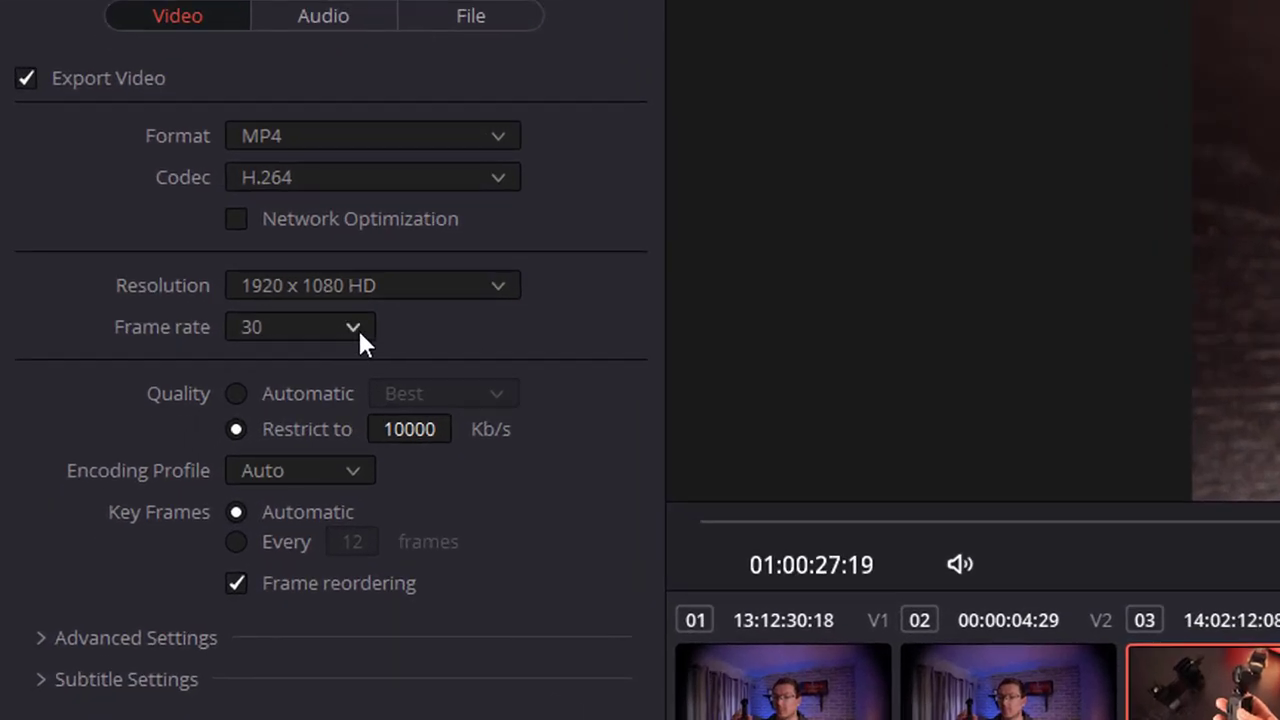
left_click(353, 330)
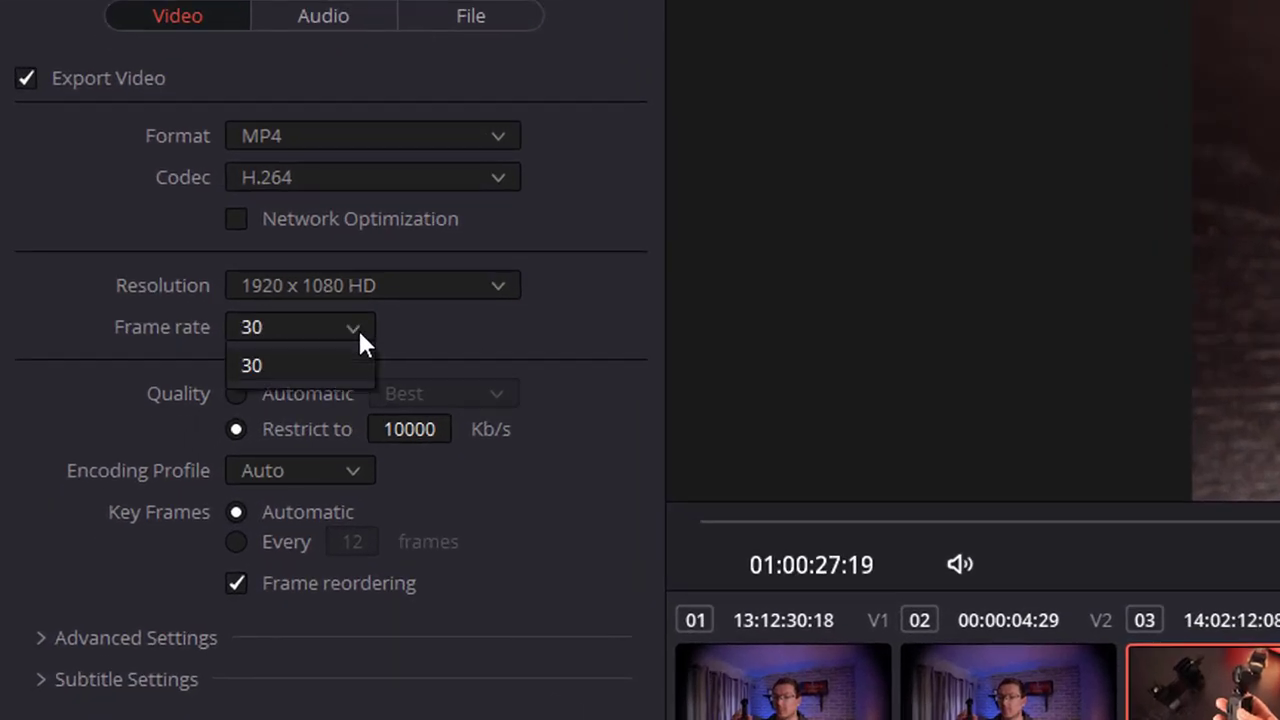
left_click(288, 370)
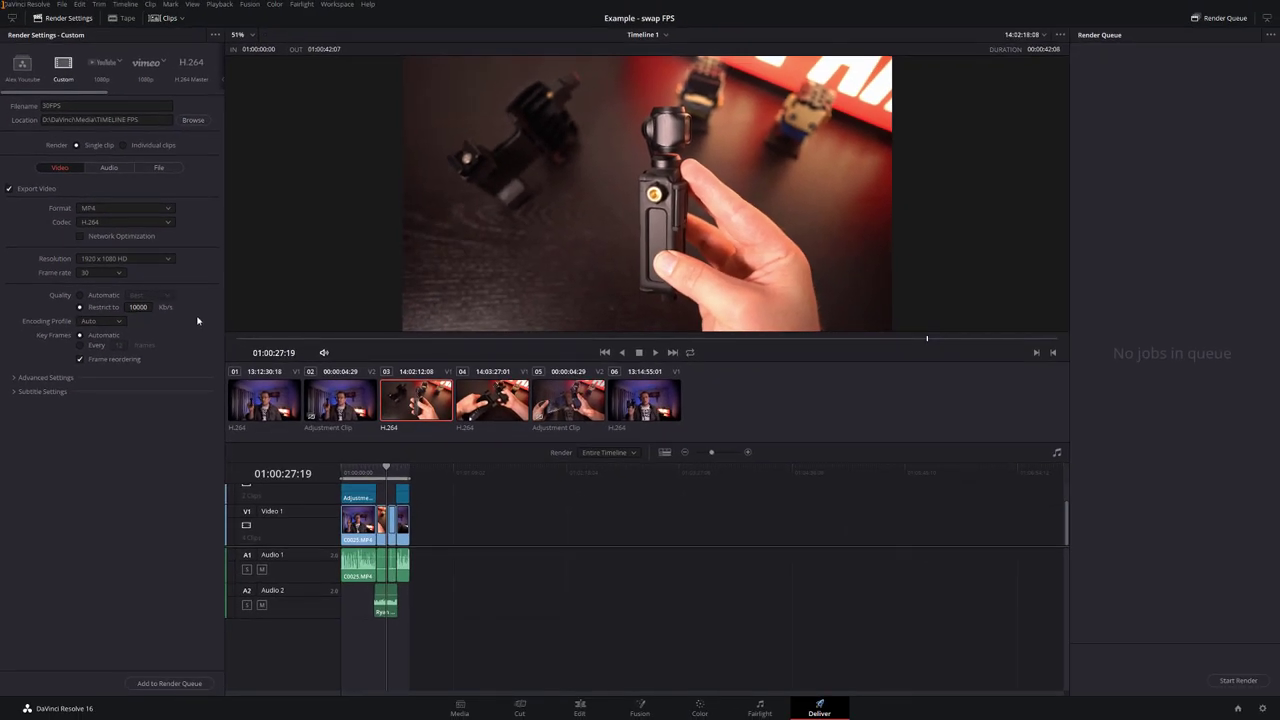
Return to the Edit page and look for New Timeline in the Media Pool context menu and File menu
left_click(580, 708)
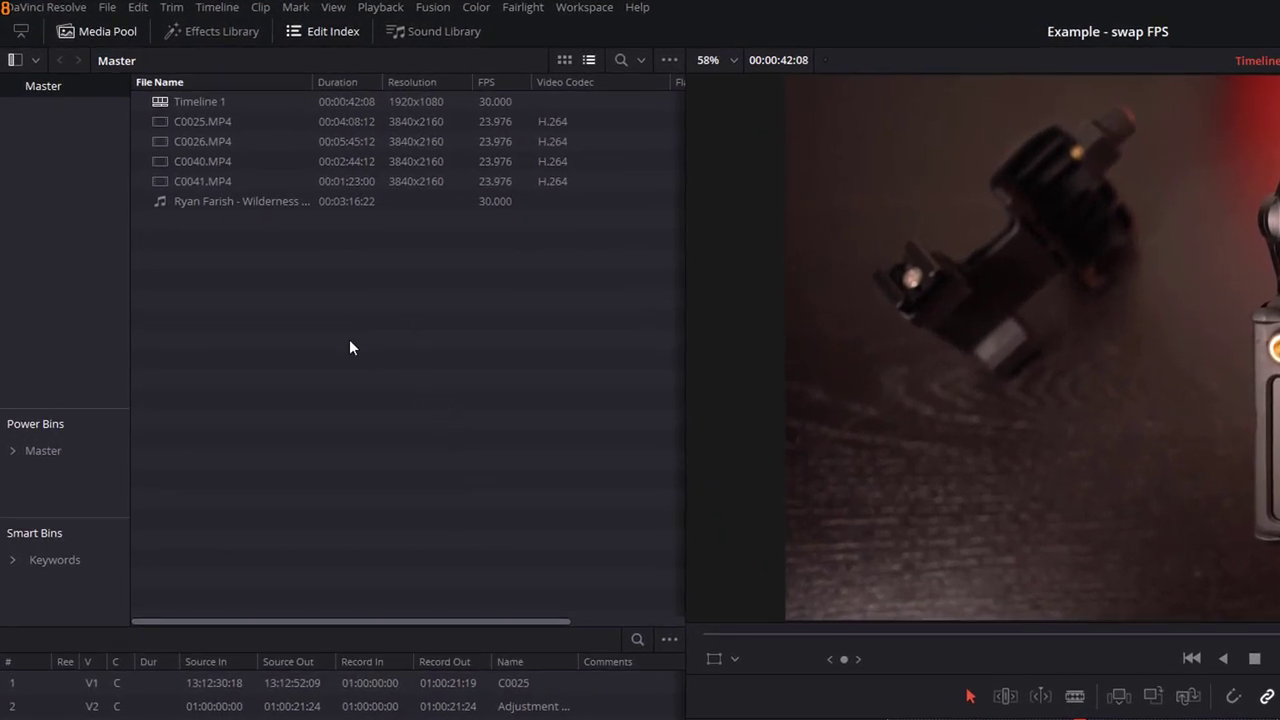
right_click(350, 347)
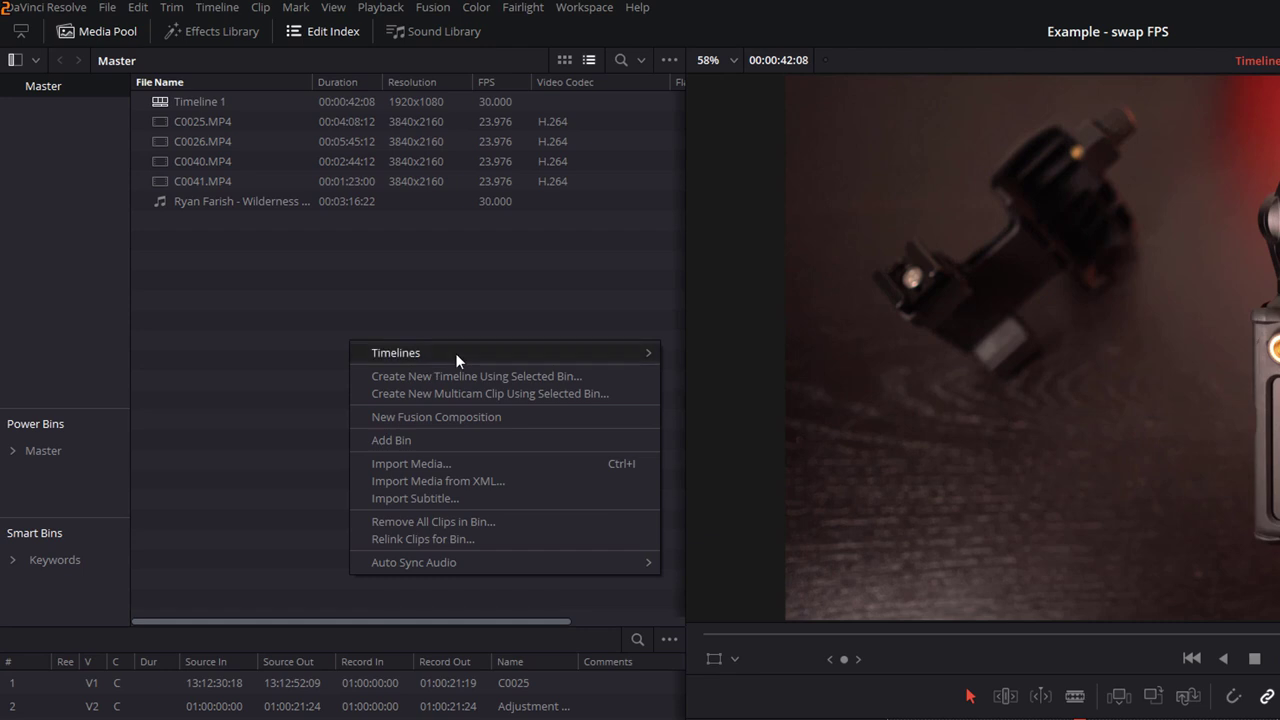
mouse_move(636, 358)
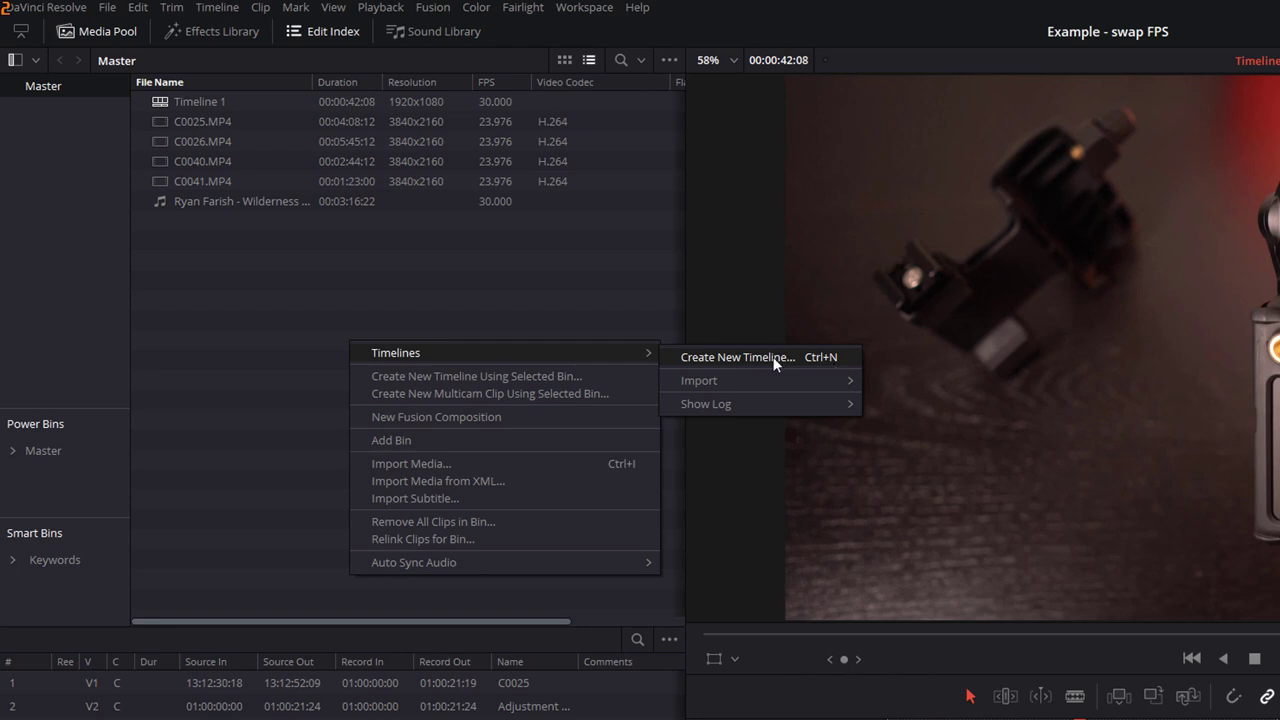
left_click(390, 274)
left_click(106, 7)
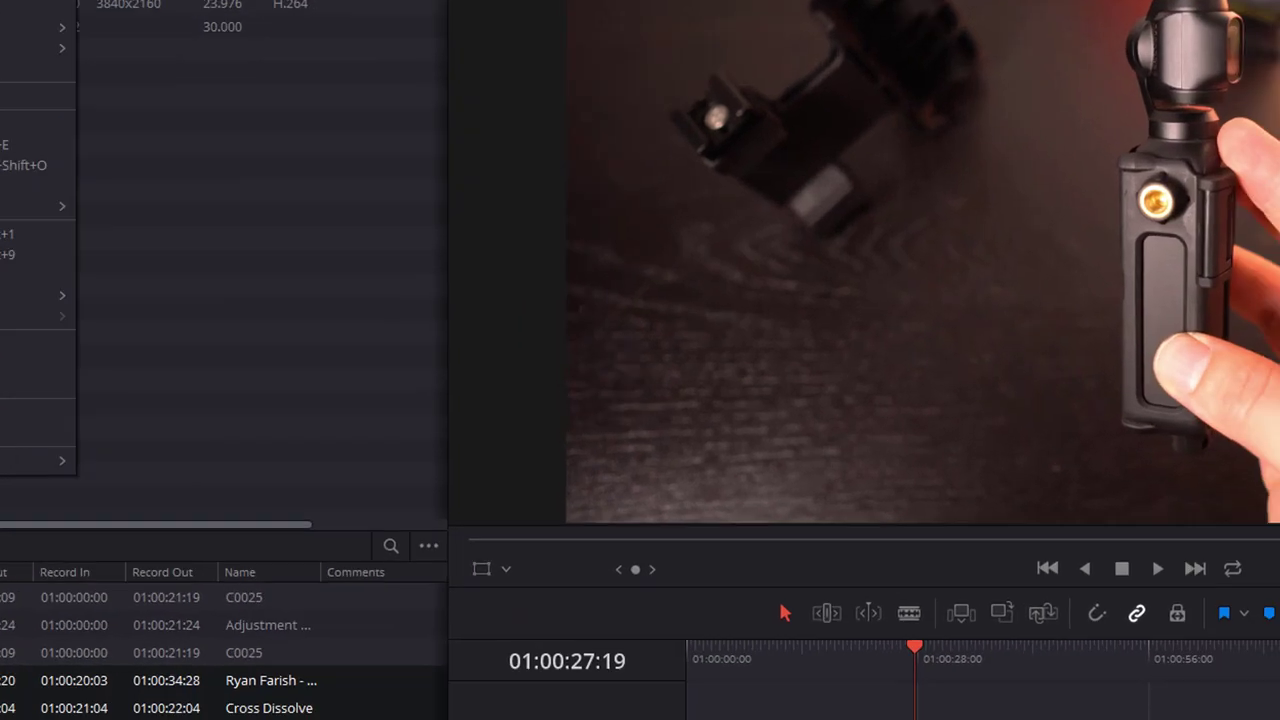
Start a new timeline named 24FPS with custom settings, keeping 1920 x 1080 HD resolution
left_click(20, 5)
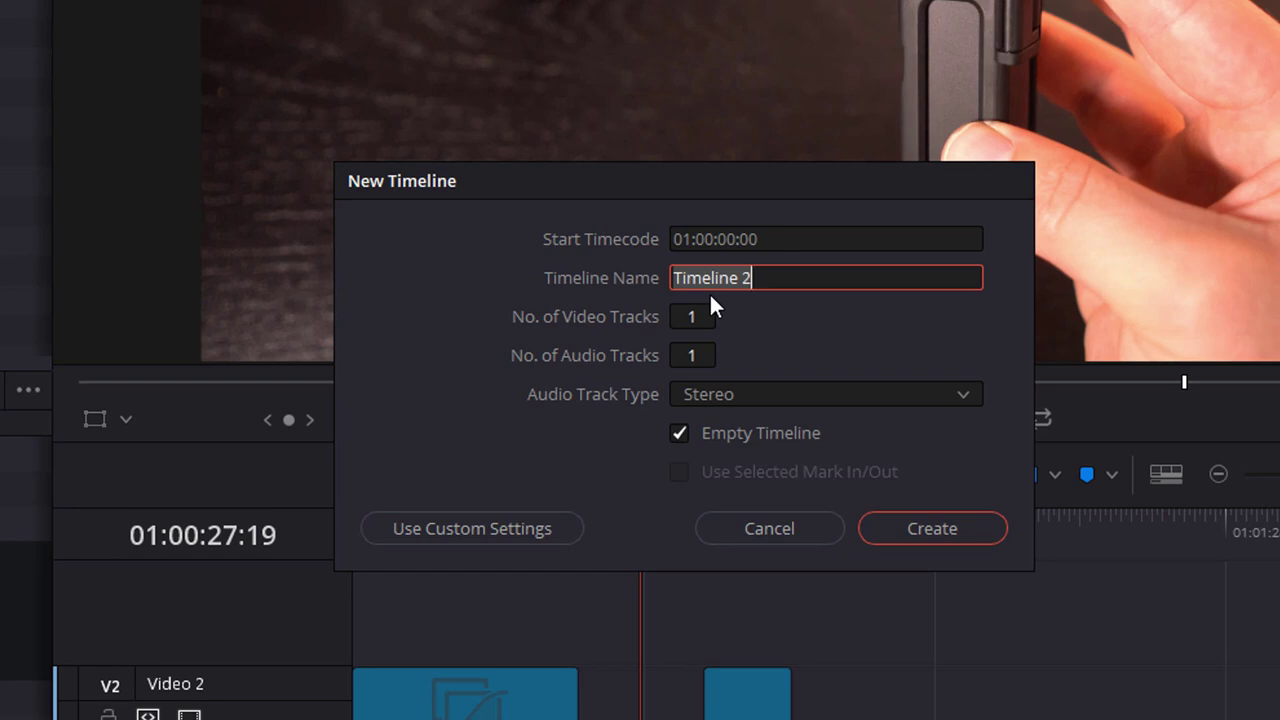
type("24FPS")
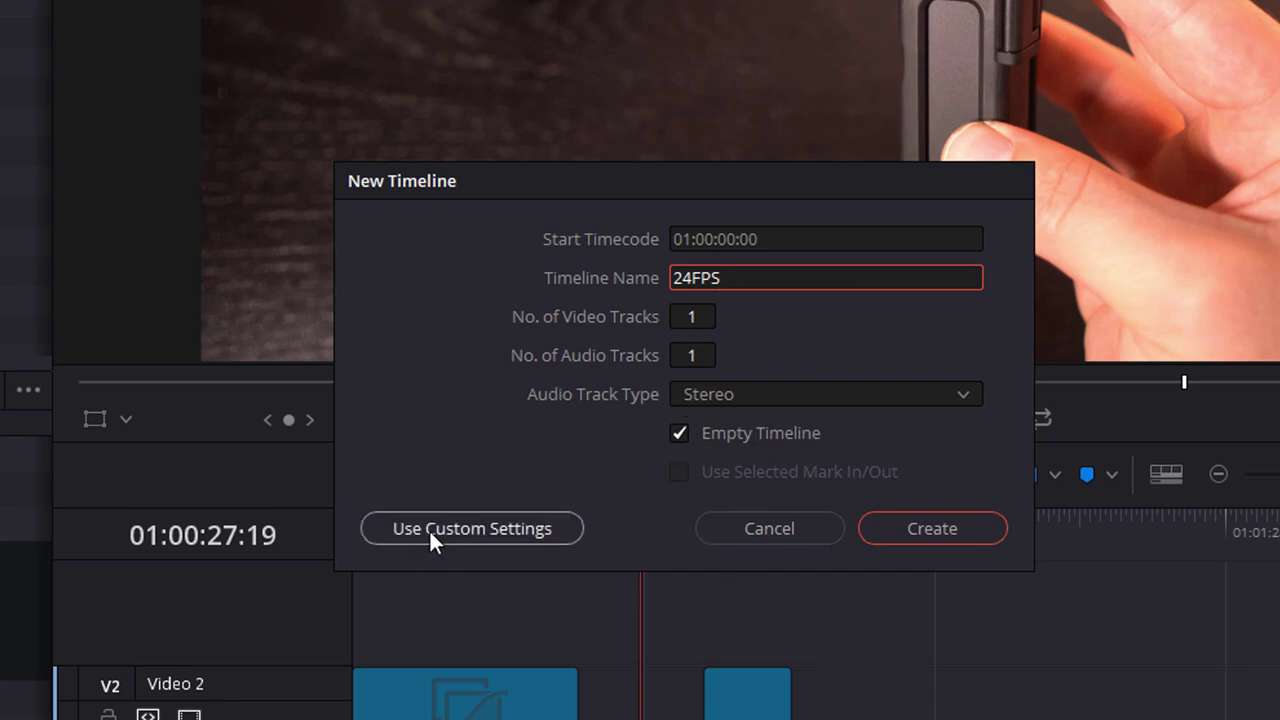
left_click(497, 531)
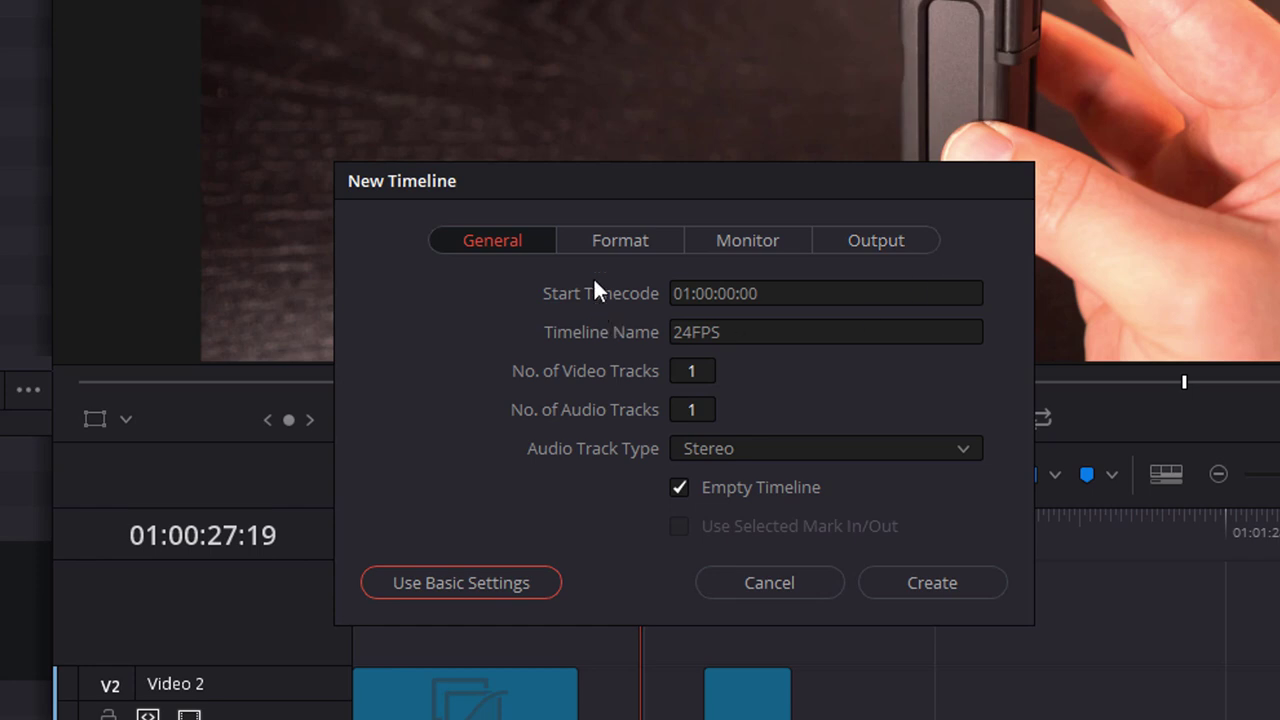
left_click(616, 248)
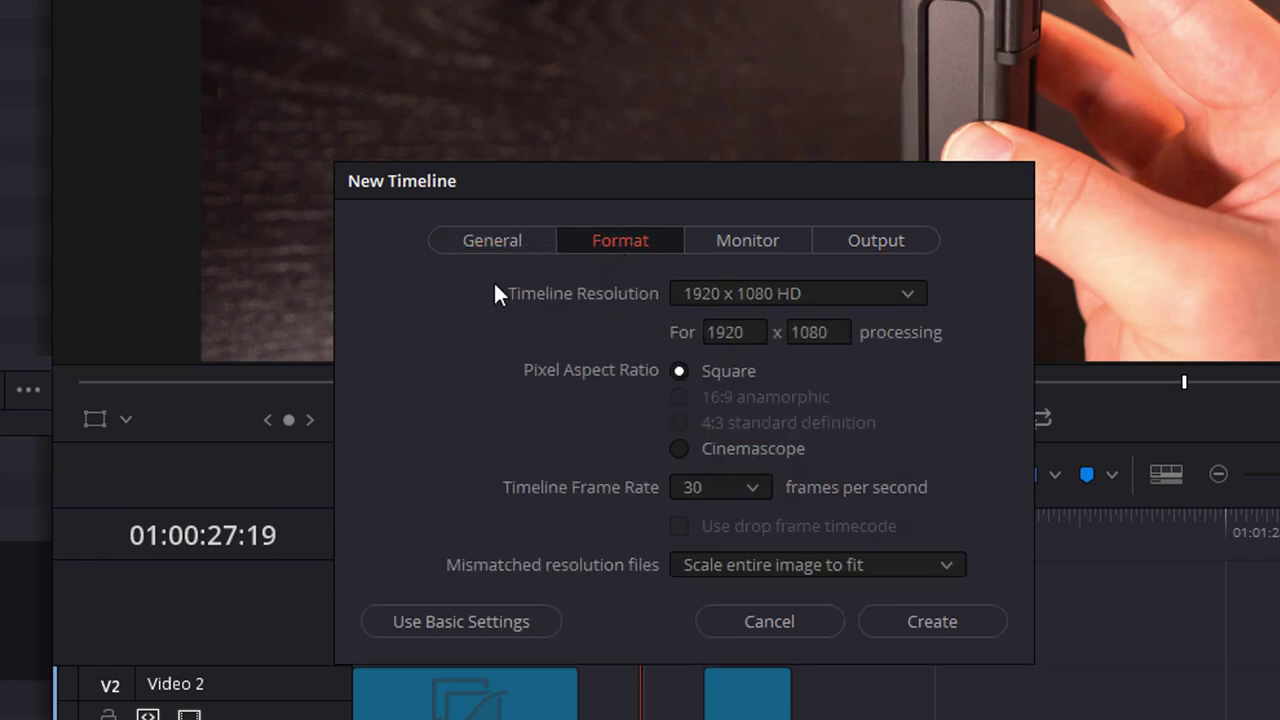
left_click(869, 297)
left_click(965, 294)
Set the timeline frame rate to 23.976 and create the 24FPS timeline
left_click(745, 486)
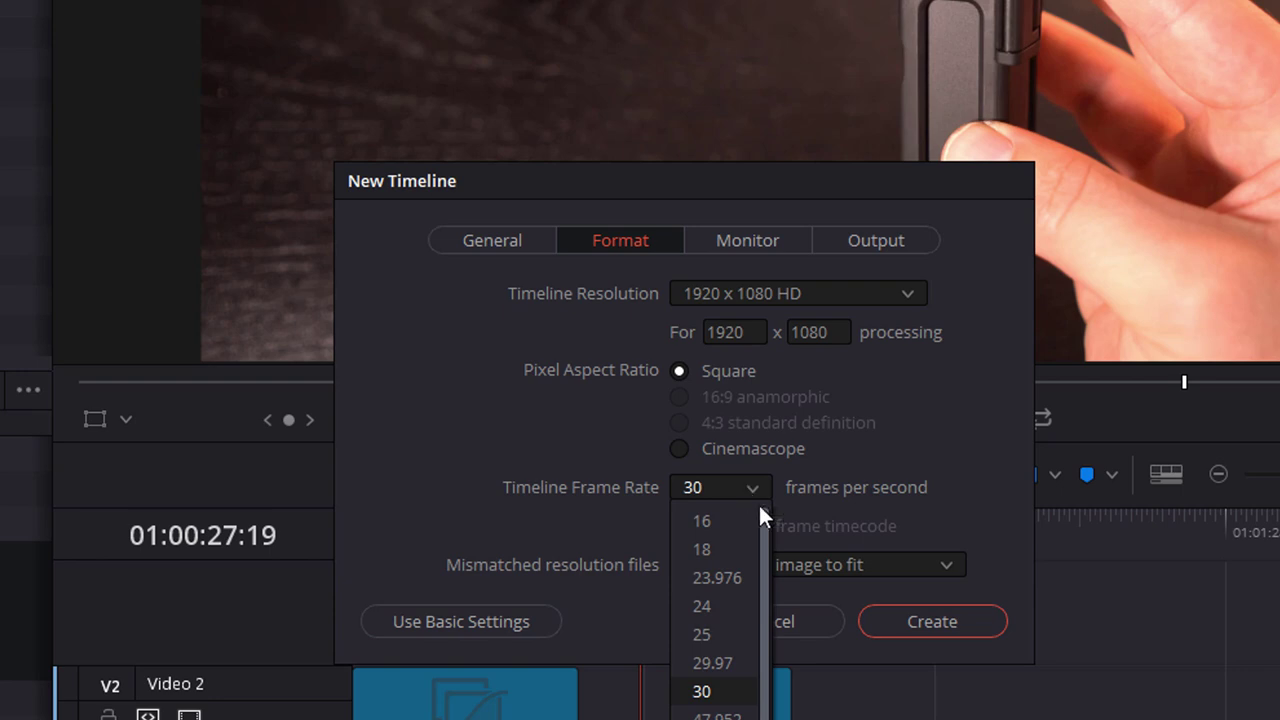
left_click_drag(761, 528, 767, 462)
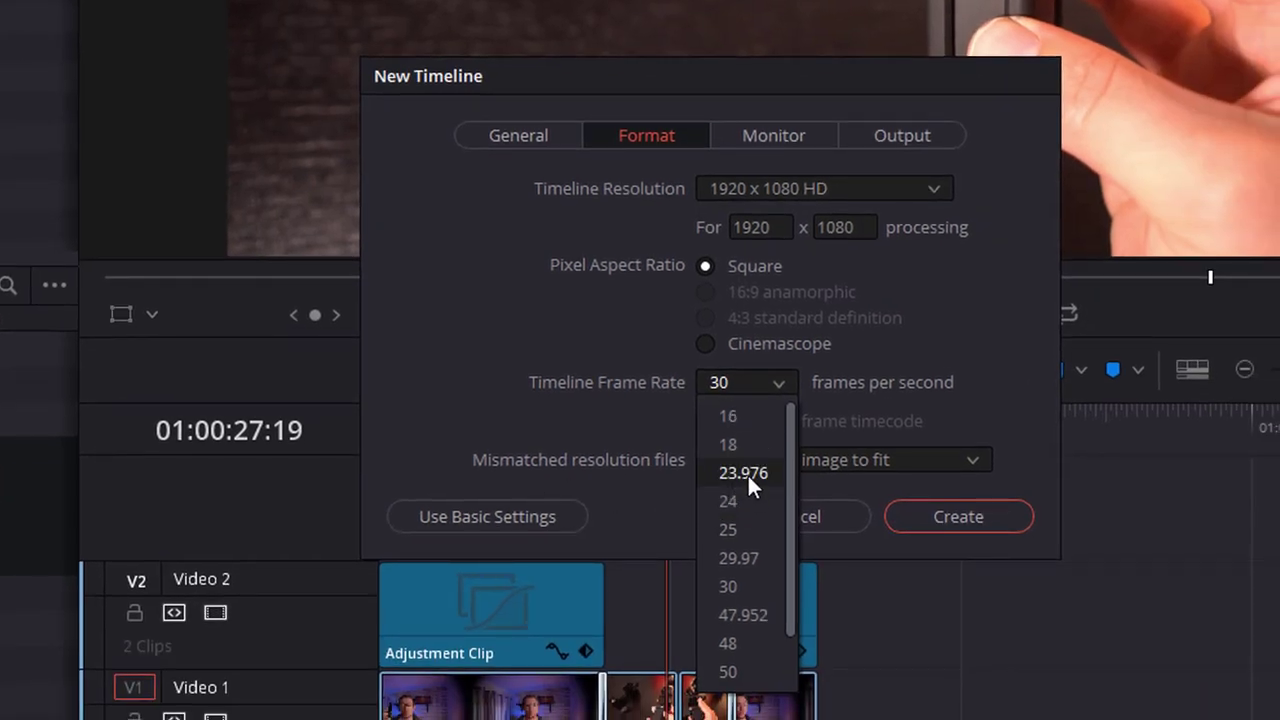
left_click(746, 473)
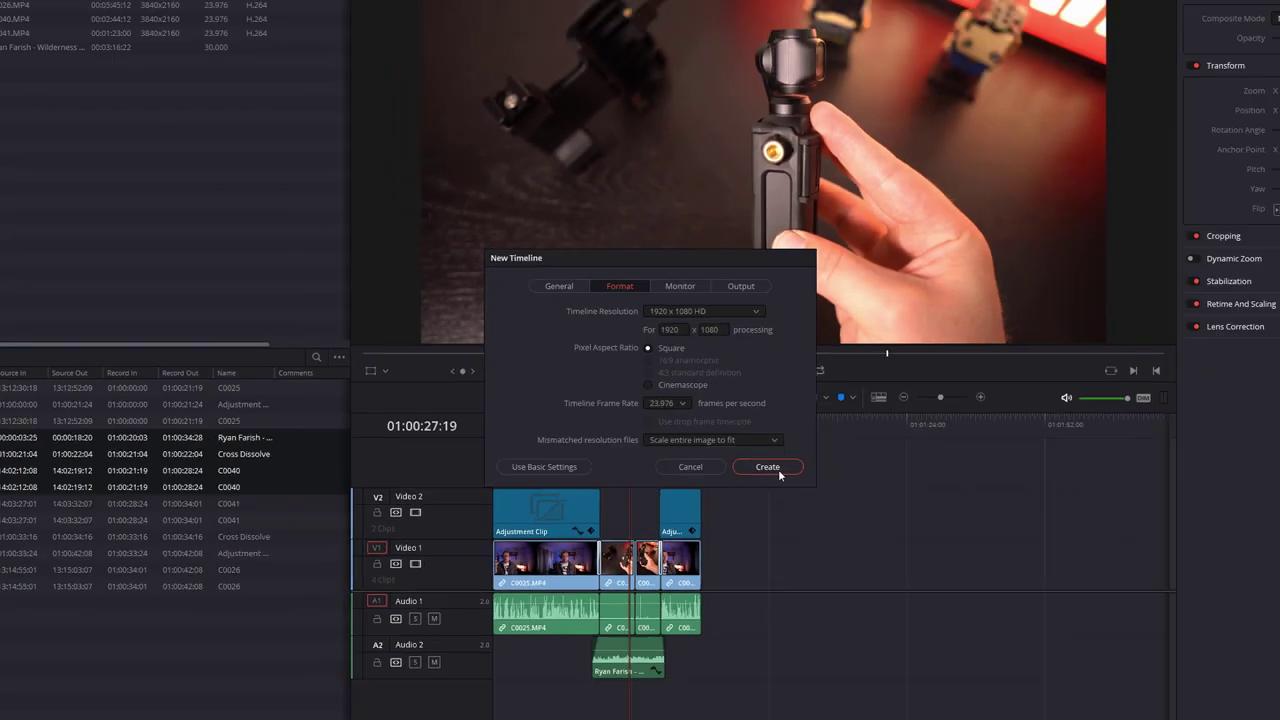
left_click(940, 520)
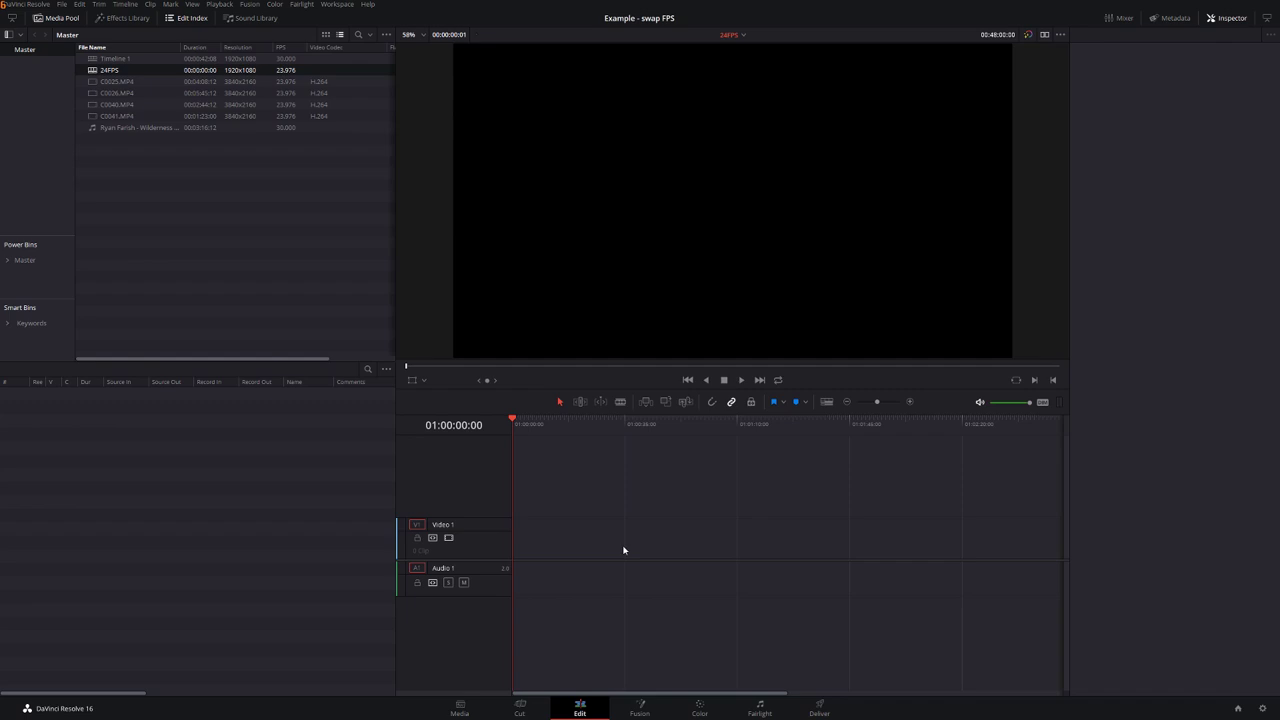
Open Timeline 1 from the media pool and select all its clips
left_click_drag(520, 513, 964, 633)
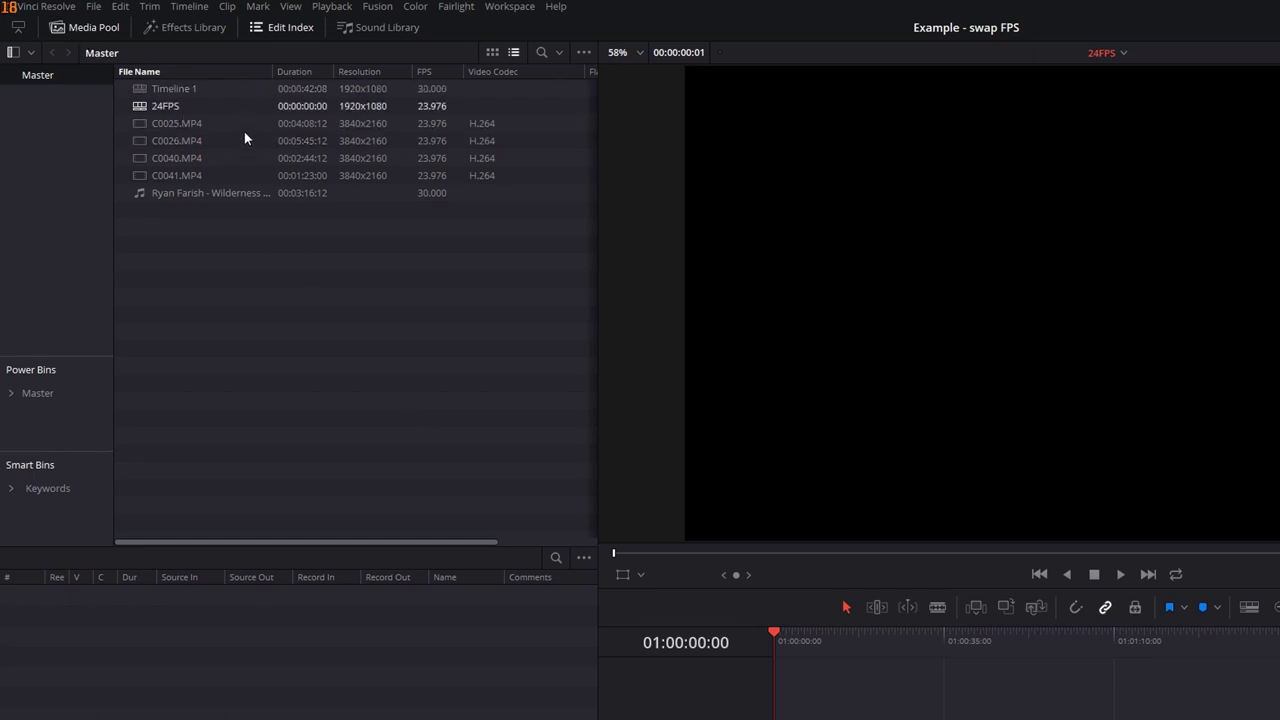
left_click(200, 90)
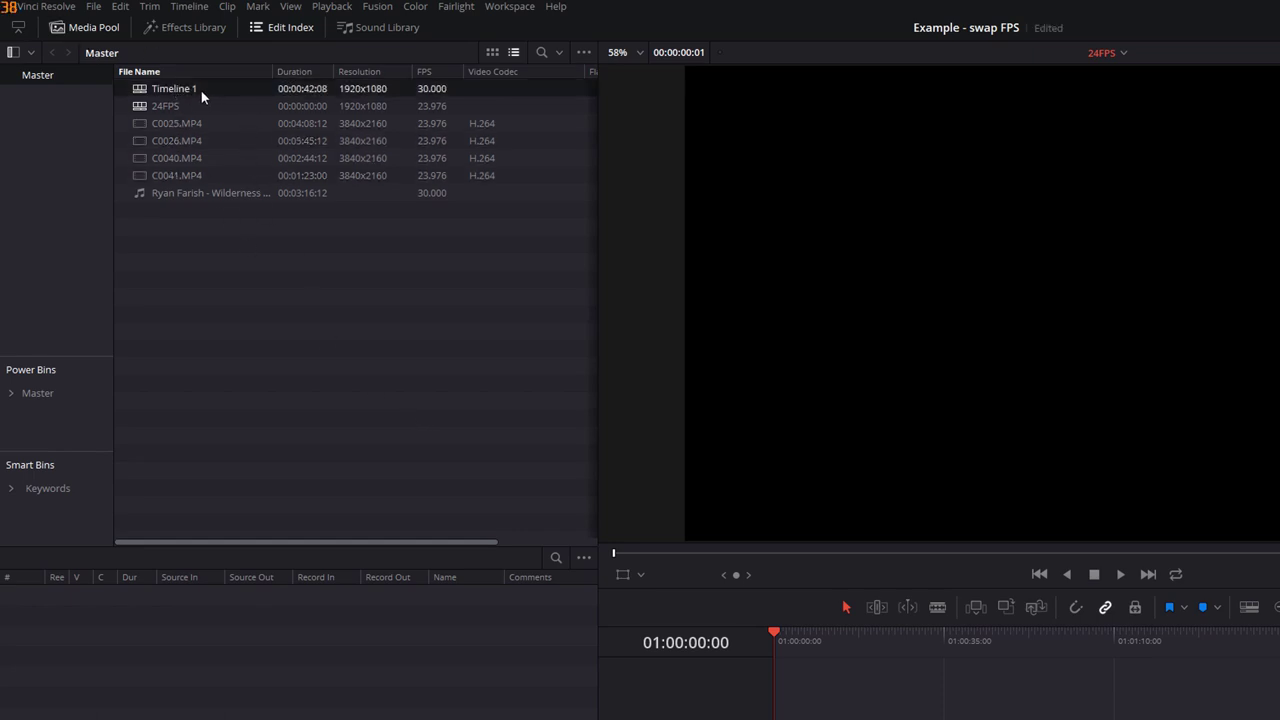
left_click(191, 90)
double_click(224, 89)
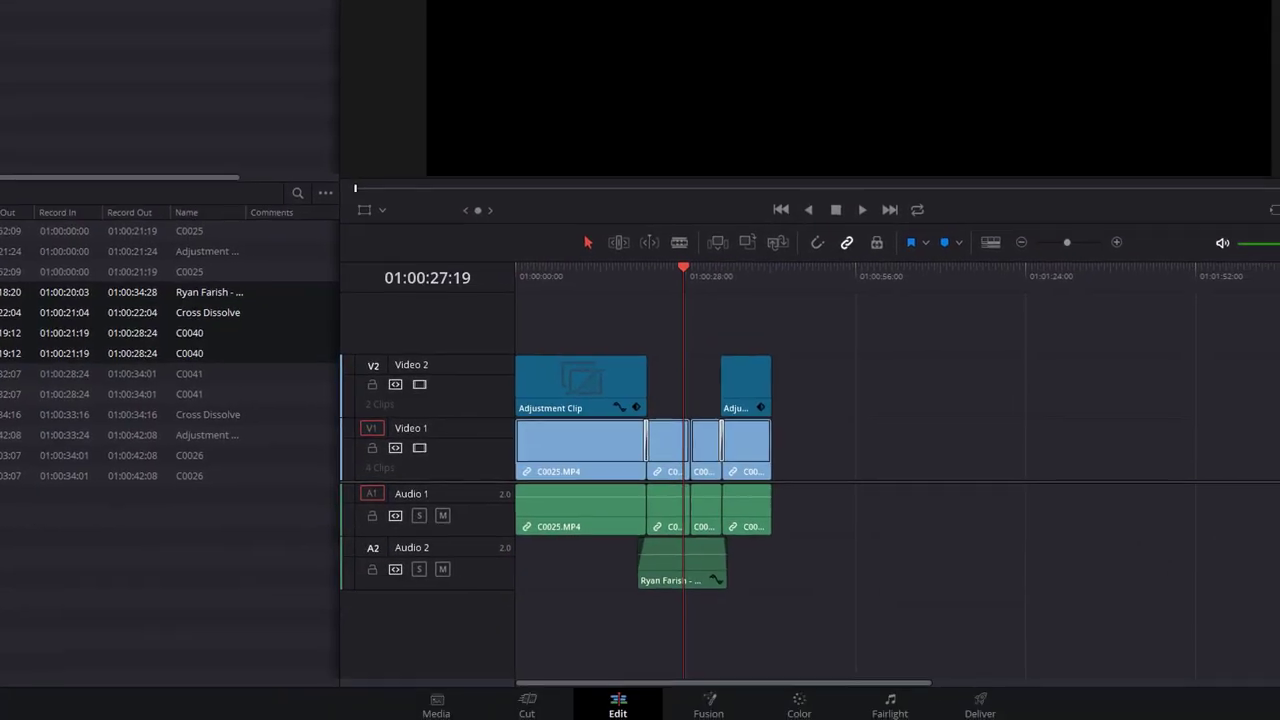
left_click_drag(608, 323, 831, 534)
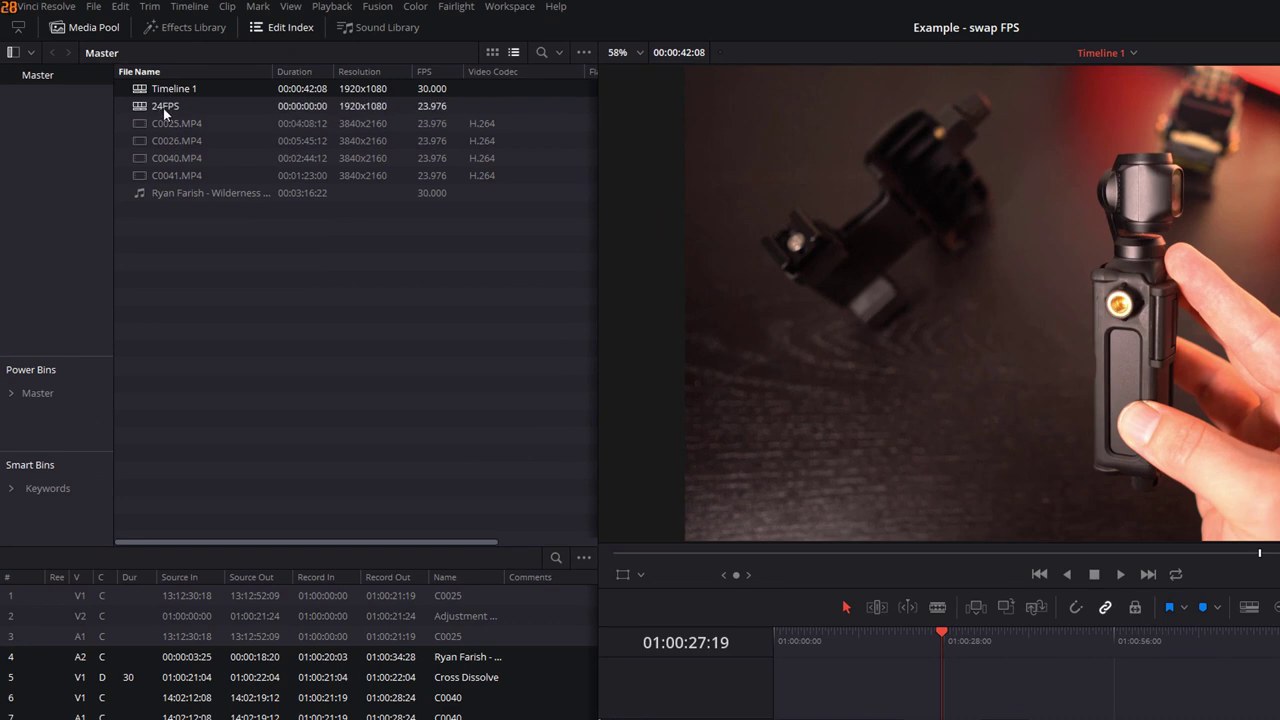
Open the empty 24FPS timeline, then switch back to Timeline 1 from the timeline list
left_click(163, 107)
double_click(163, 107)
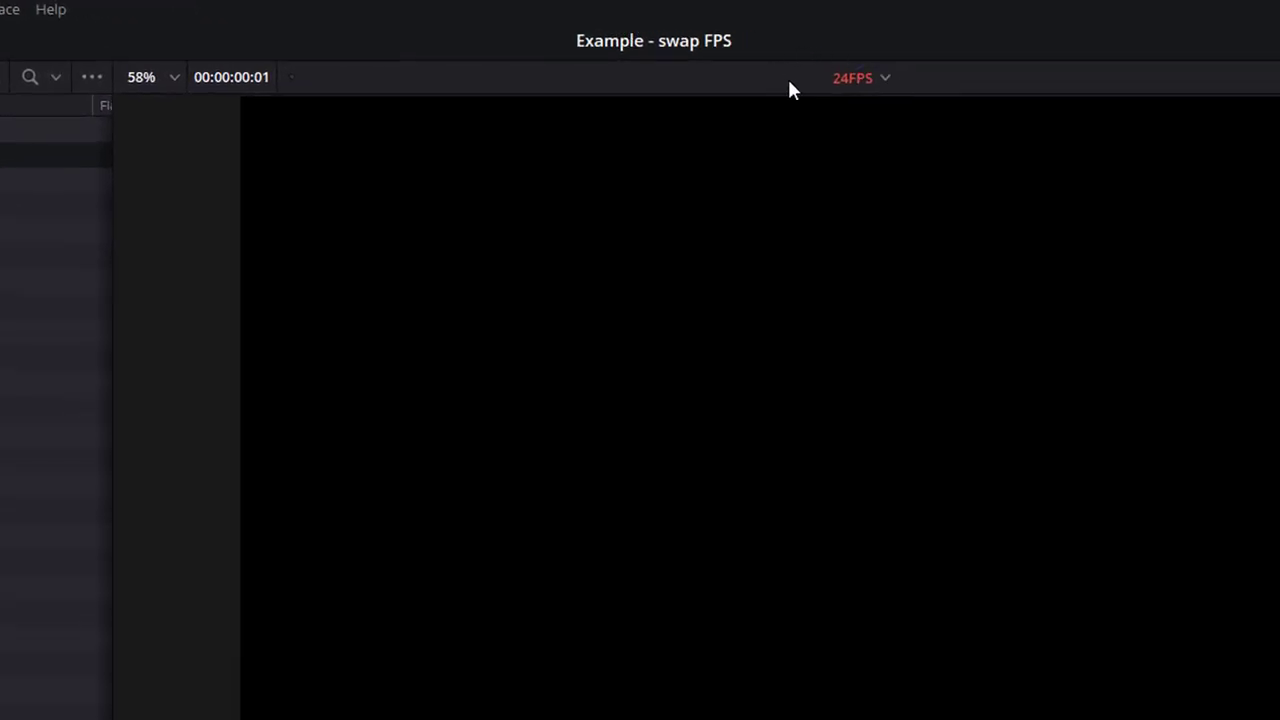
left_click(886, 80)
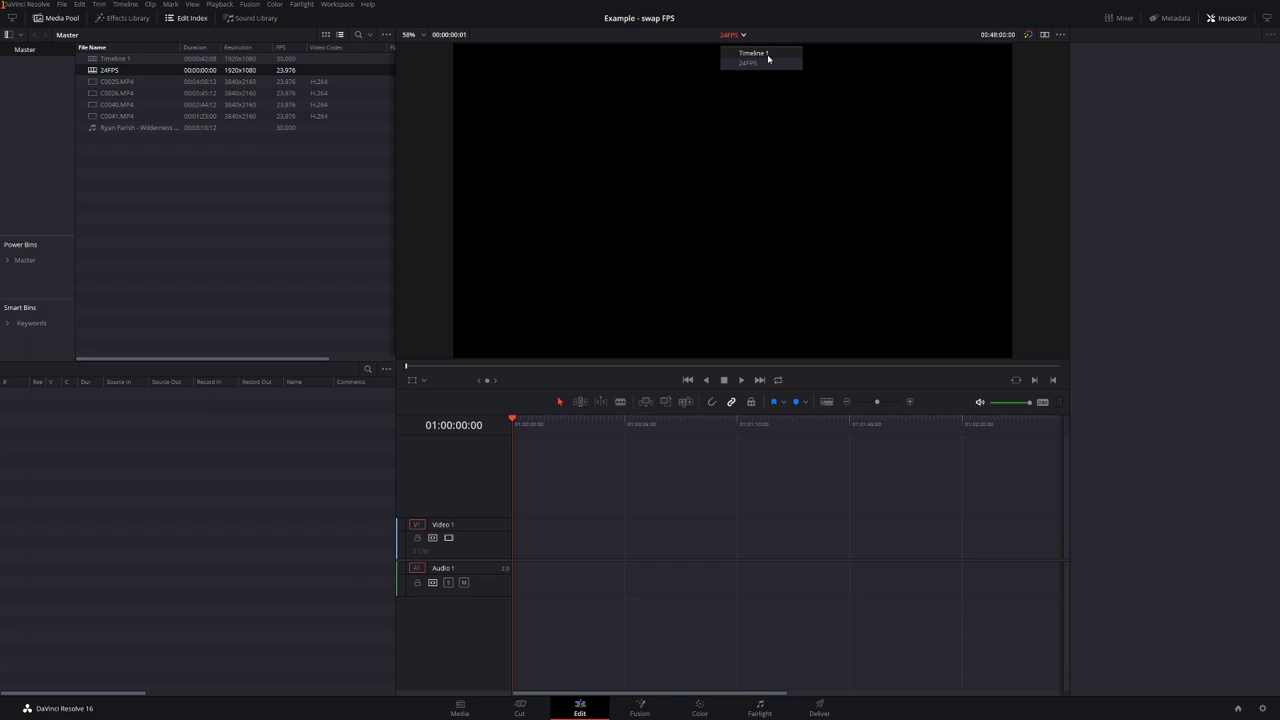
left_click(767, 57)
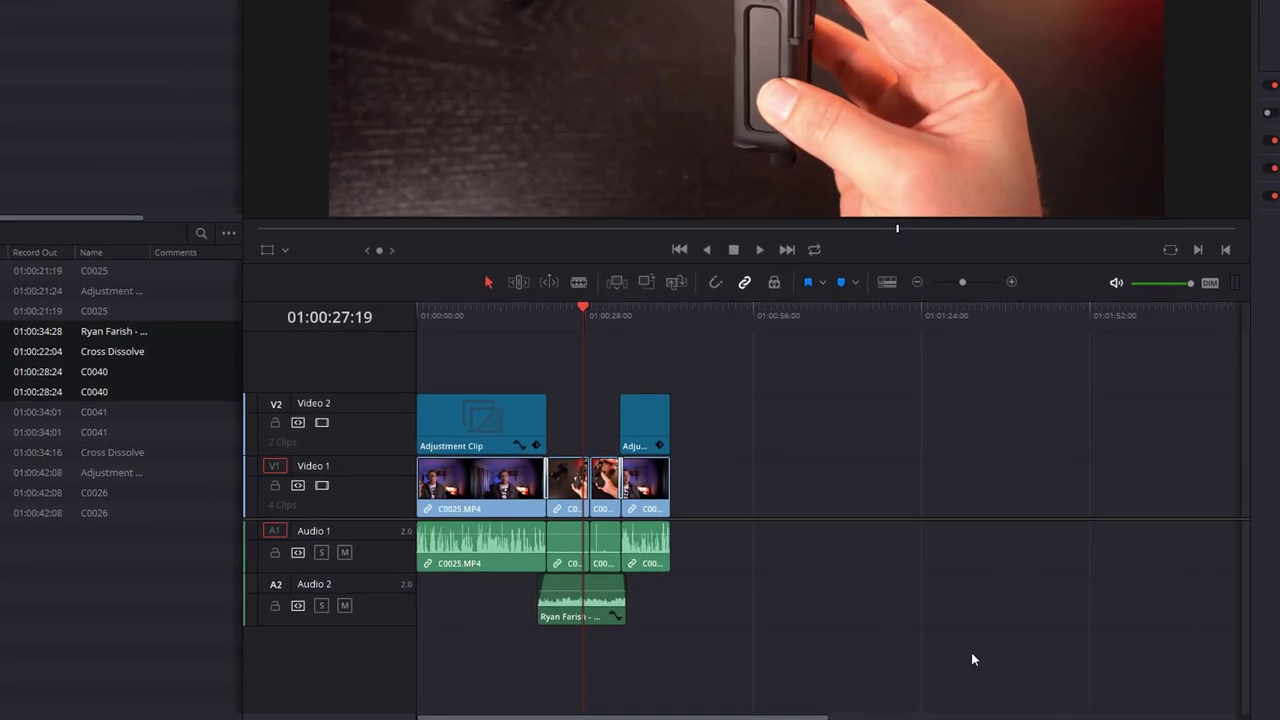
Select every clip in Timeline 1 and copy them
left_click_drag(927, 652, 452, 417)
left_click_drag(403, 372, 403, 367)
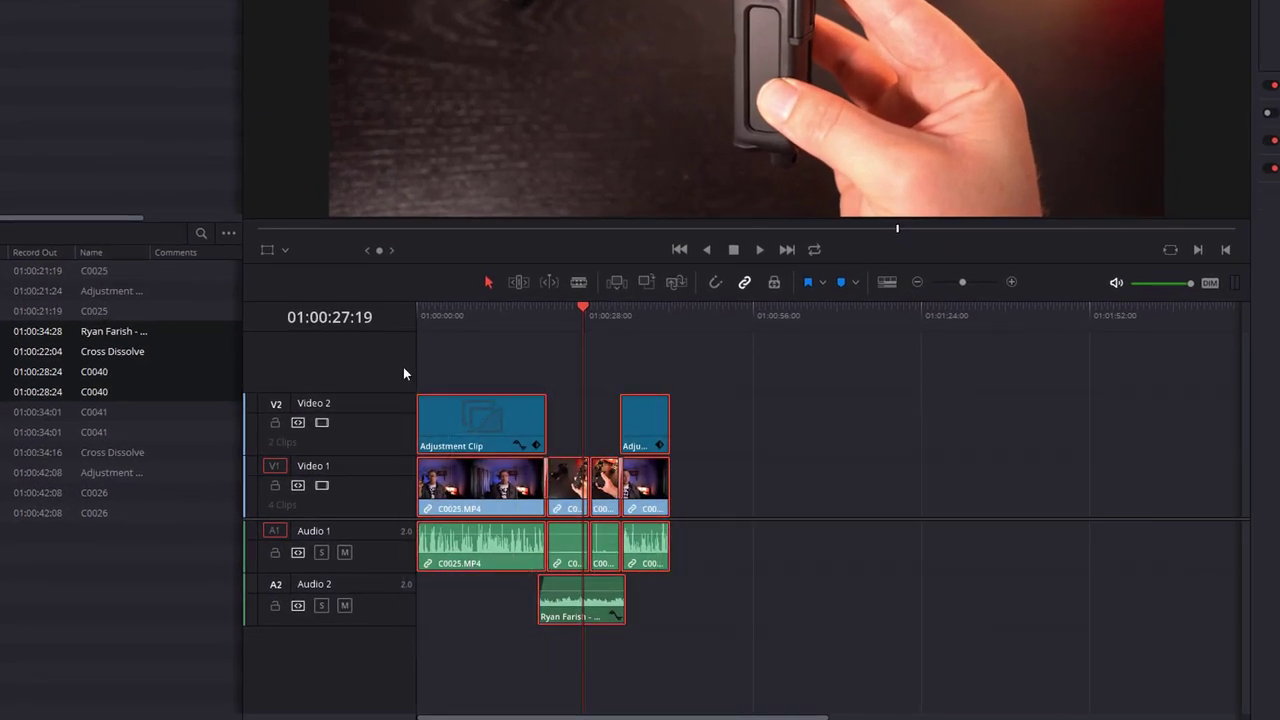
right_click(459, 424)
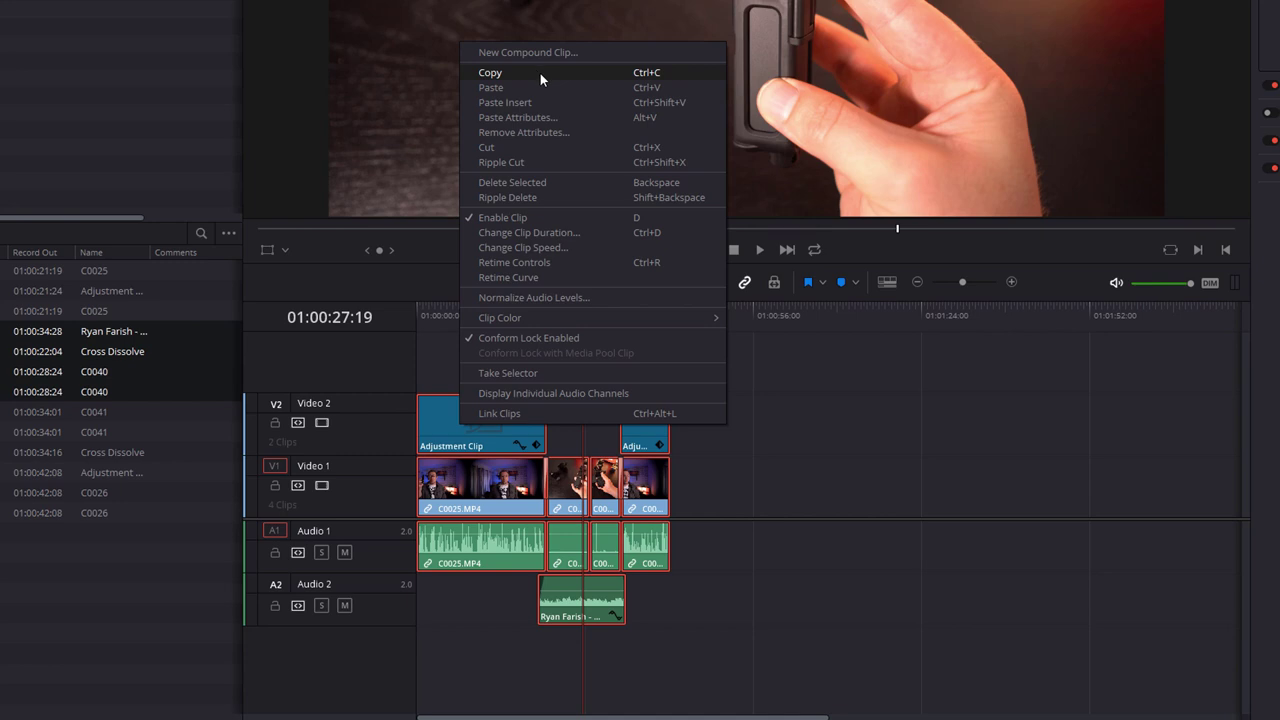
left_click(667, 72)
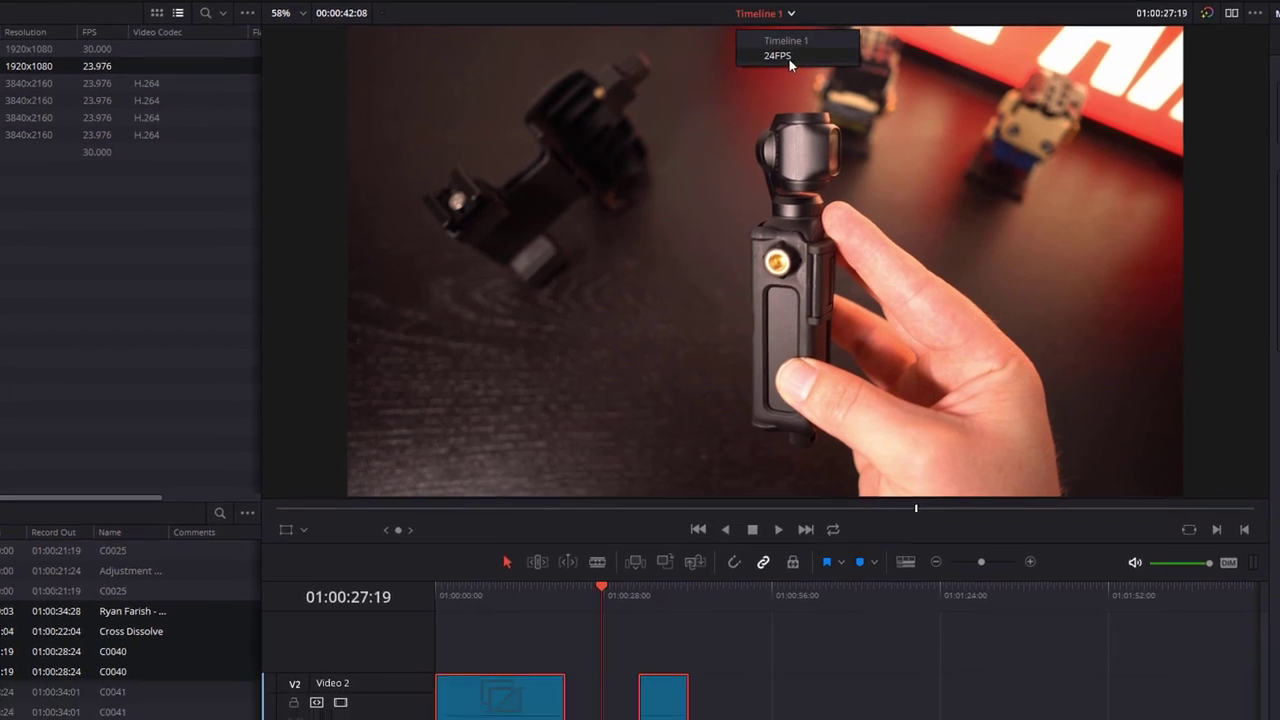
Paste the edit into the 24FPS timeline, park the playhead at 01:00:32:23, and view Deliver at 23.976
left_click(790, 96)
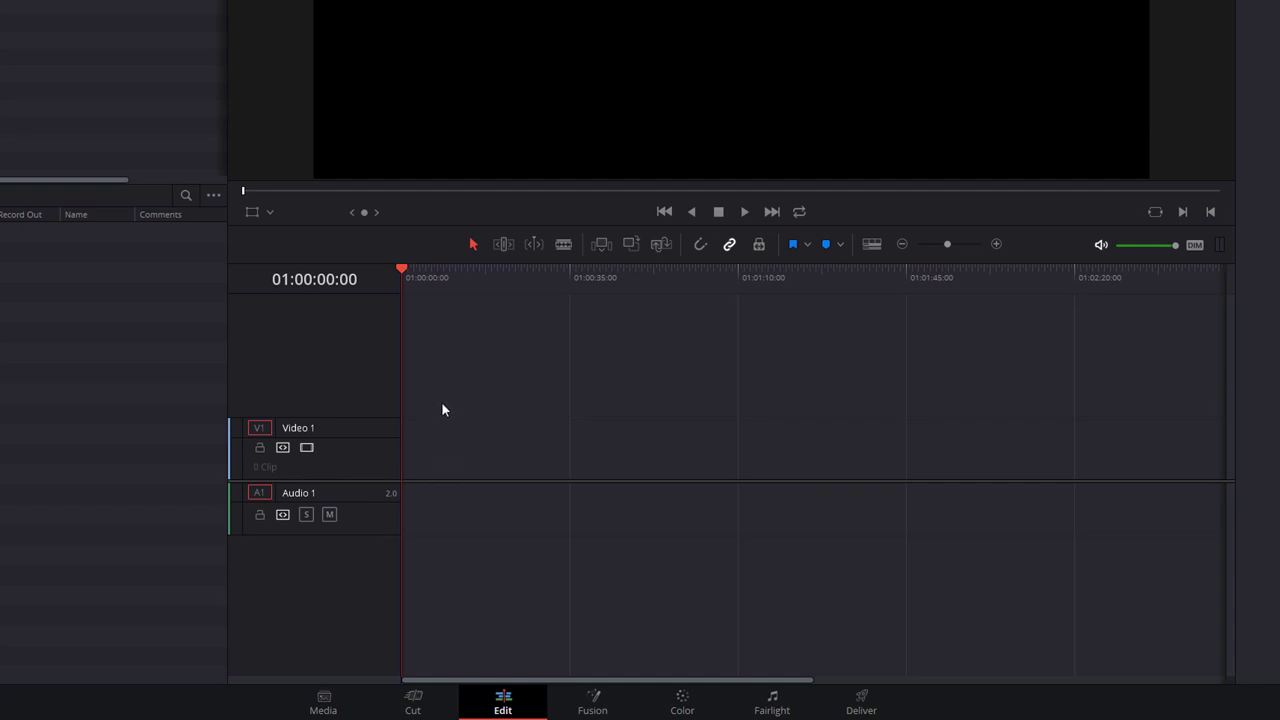
right_click(442, 403)
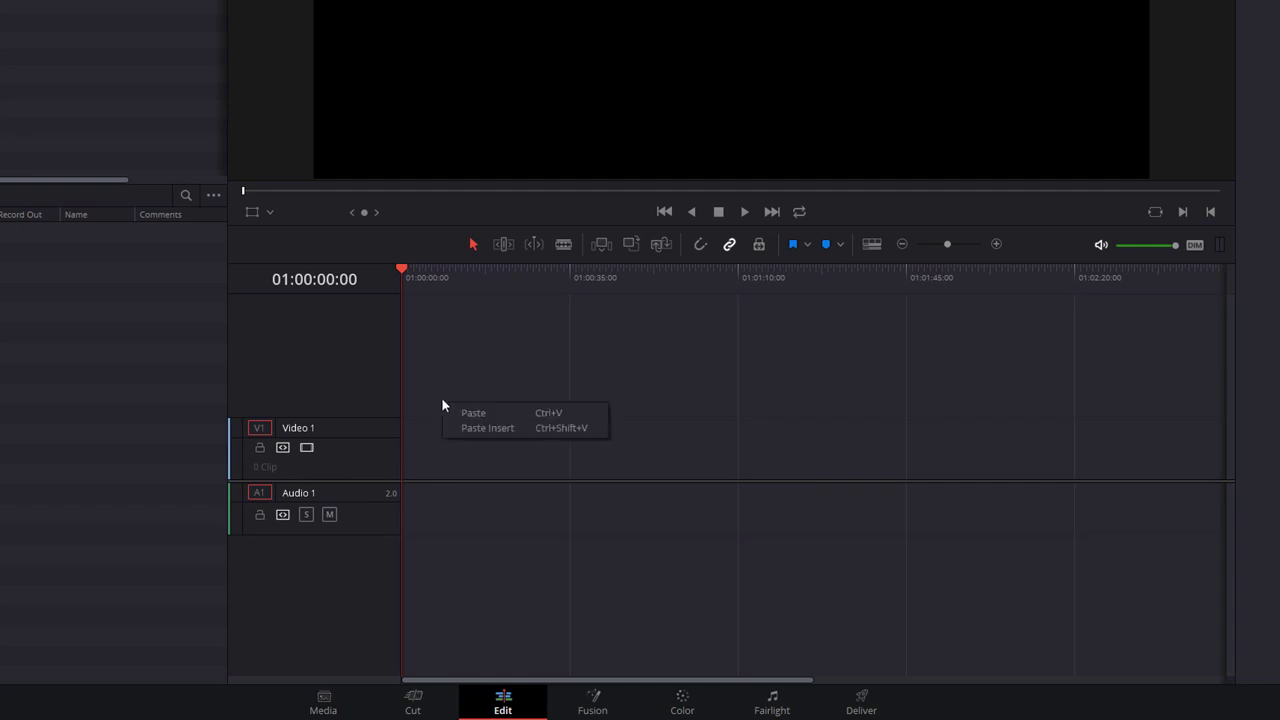
left_click(548, 417)
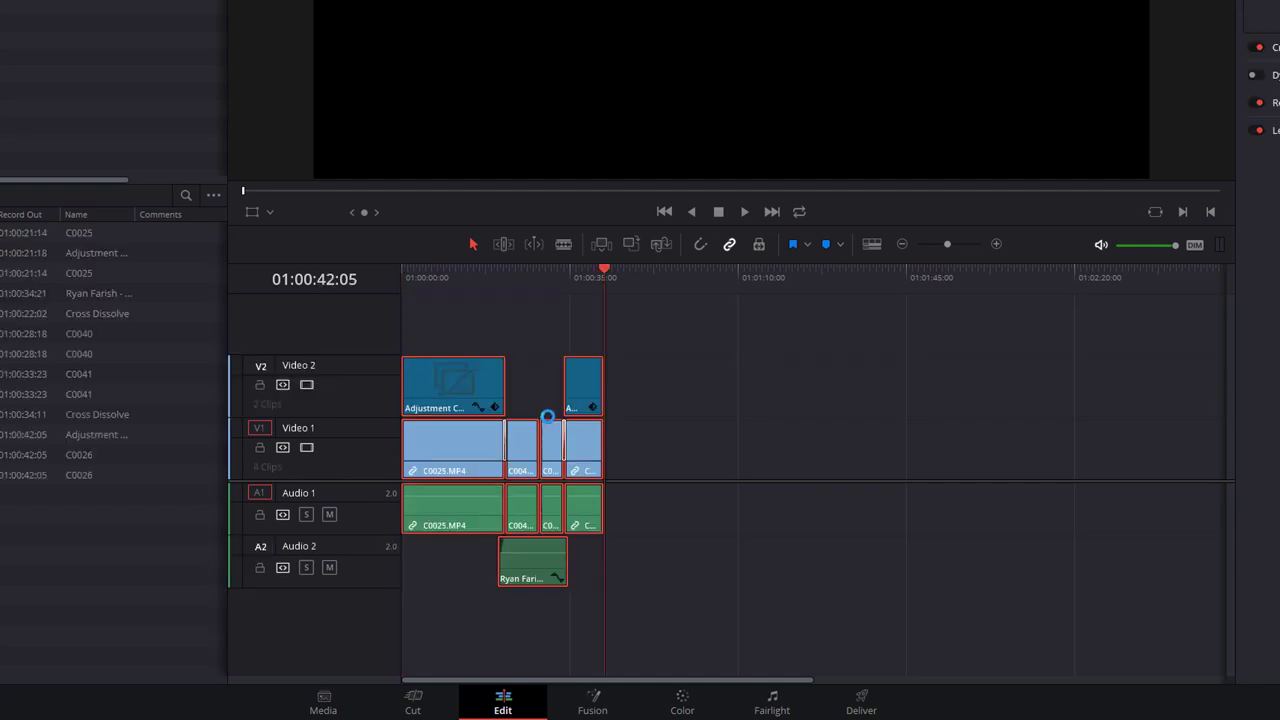
left_click_drag(438, 323, 685, 569)
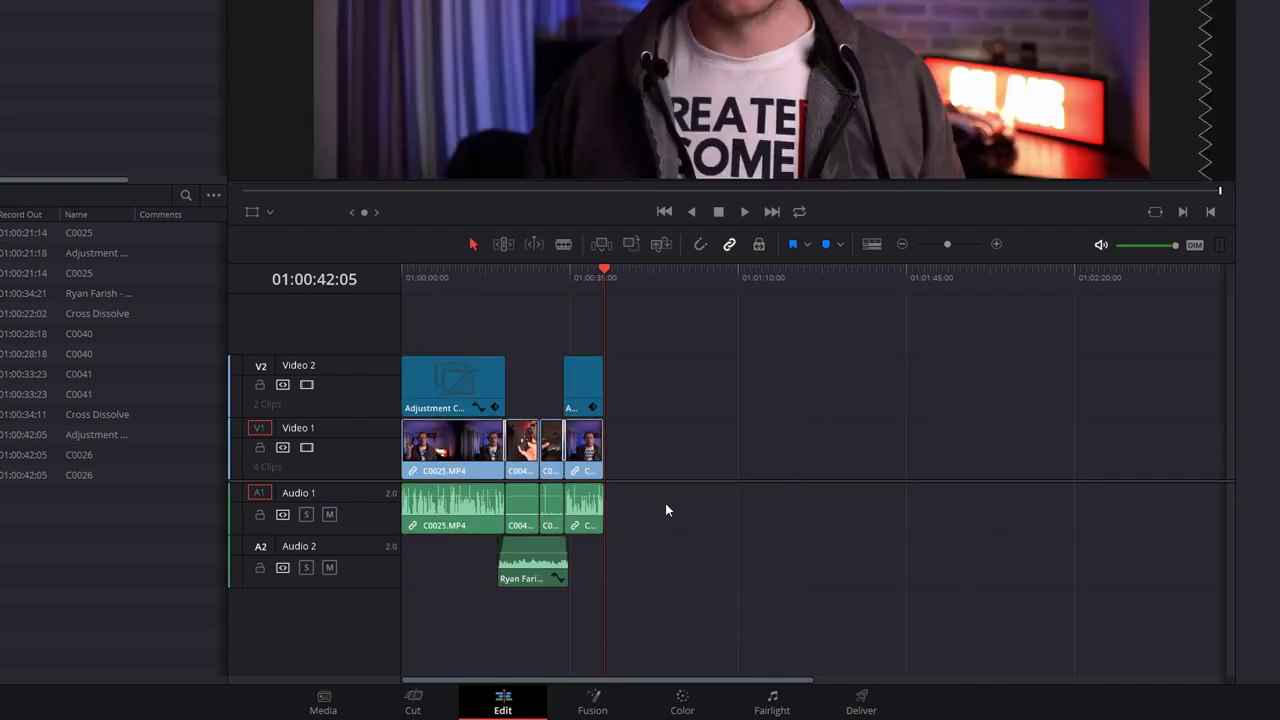
left_click(560, 281)
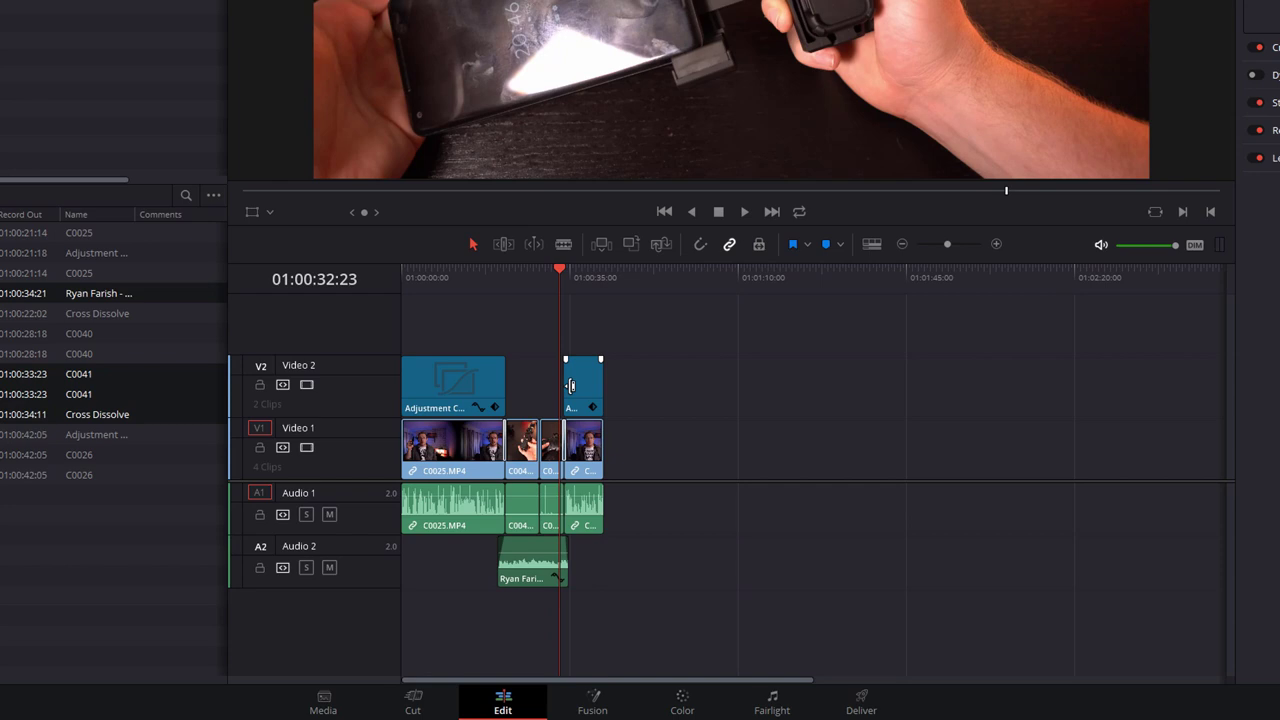
left_click(859, 705)
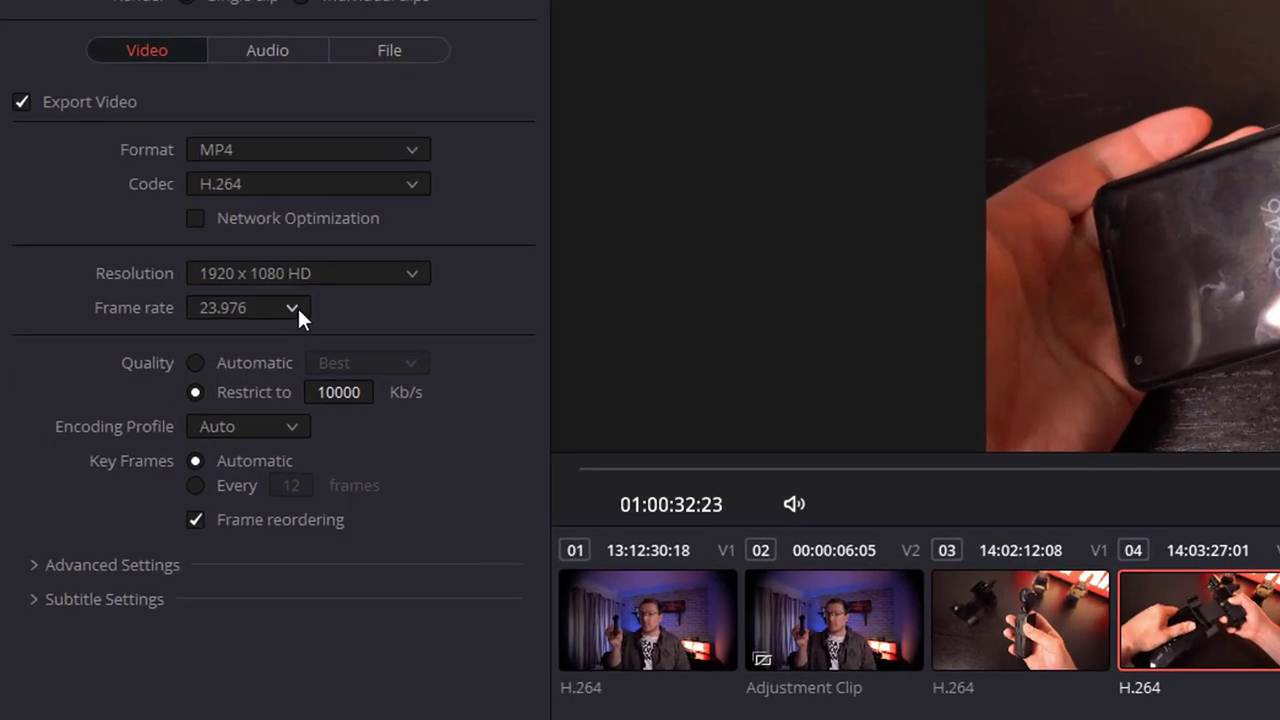
left_click(259, 338)
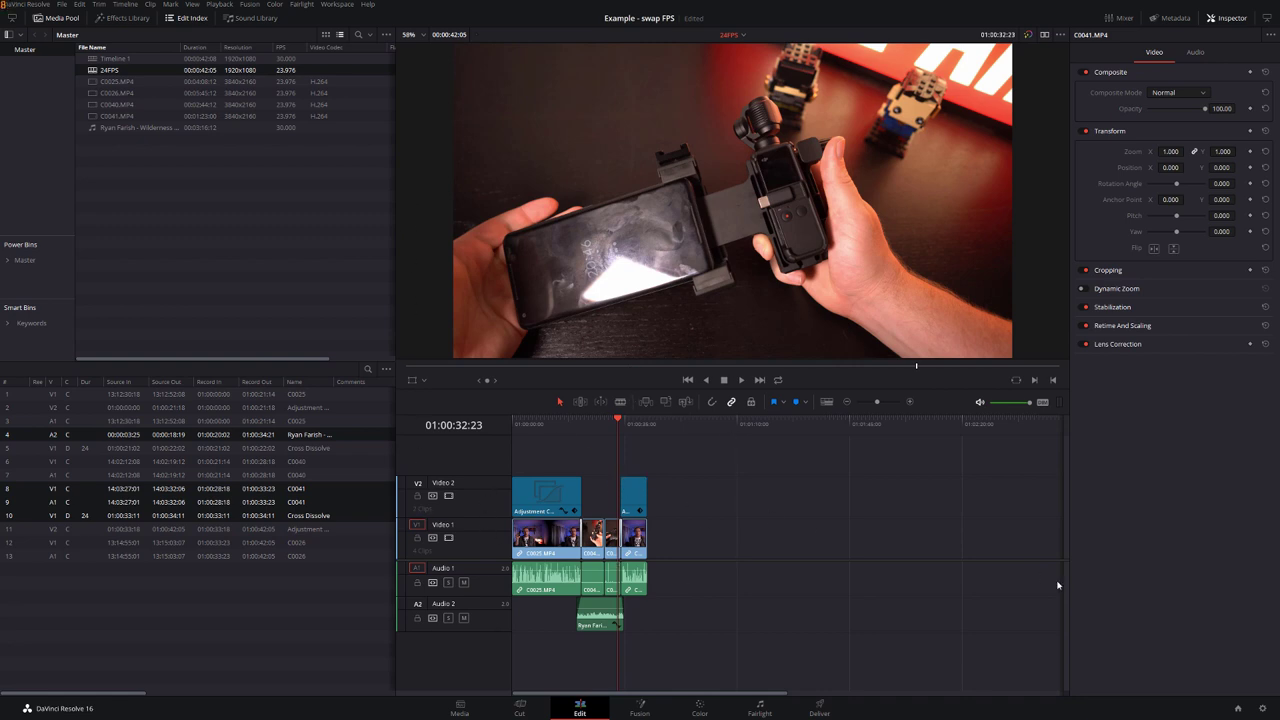
left_click(1263, 709)
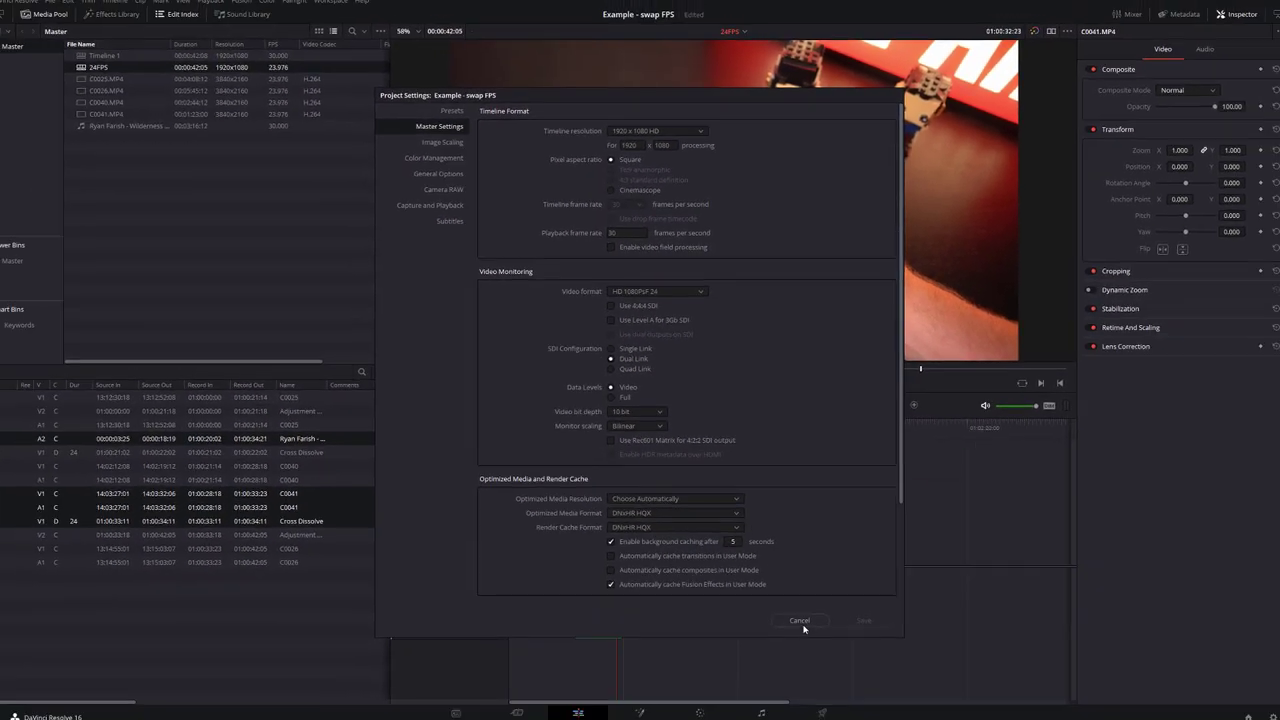
left_click(800, 623)
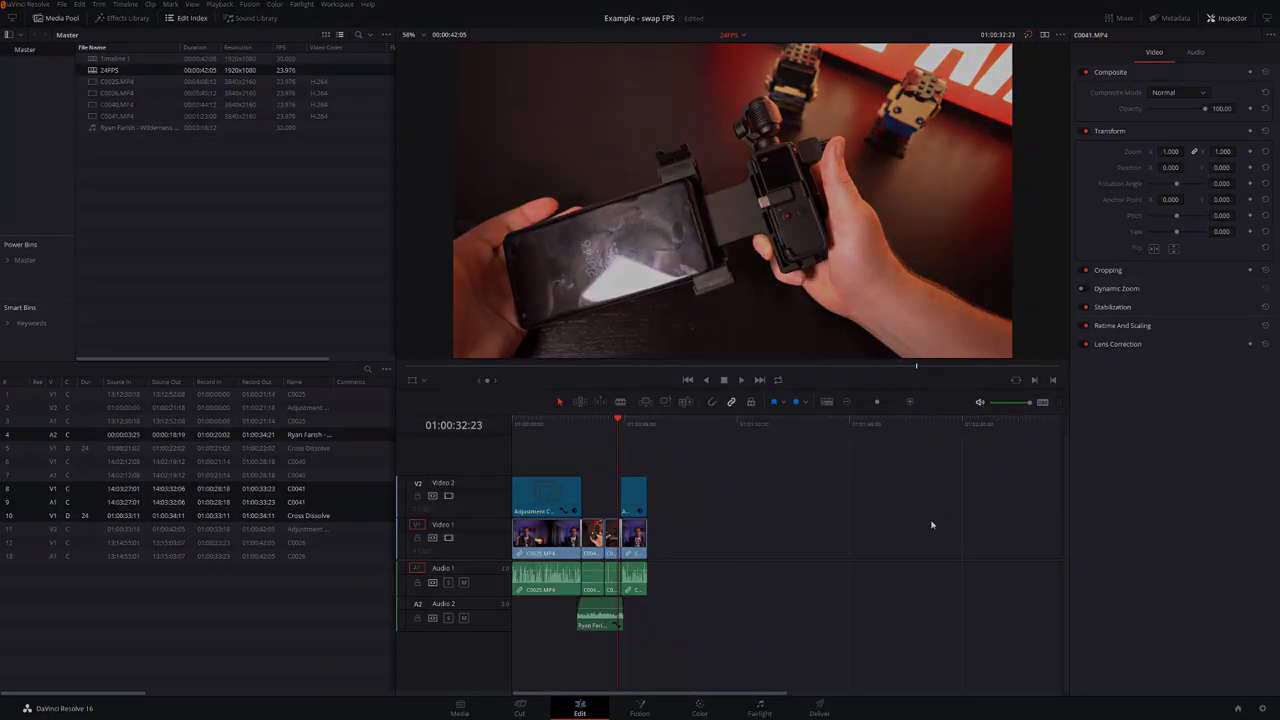